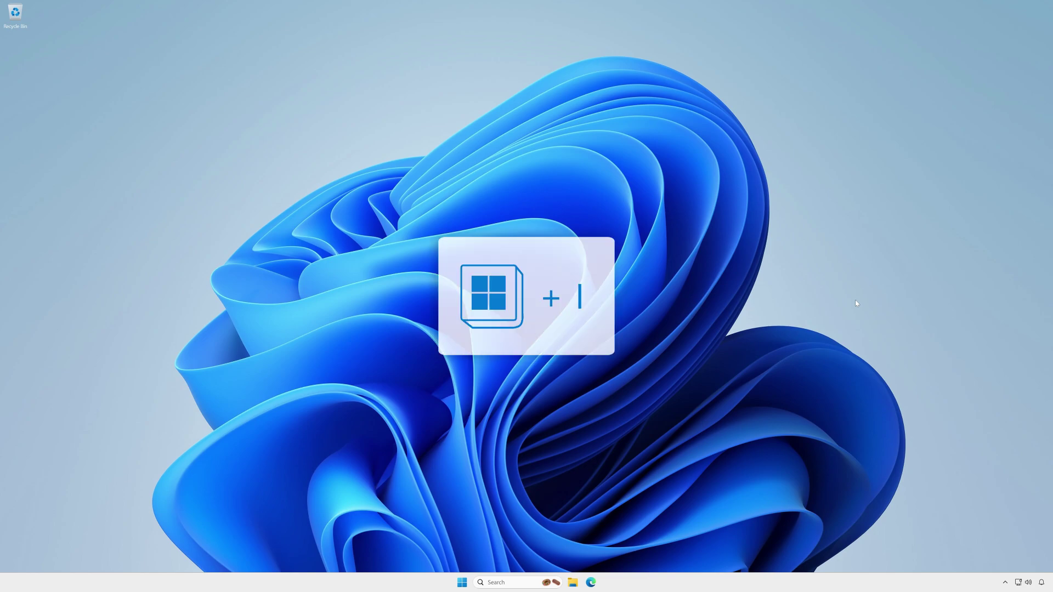
Open and close Settings with Win+I, then search 'settings' from Start and the taskbar search box.
key("super+i")
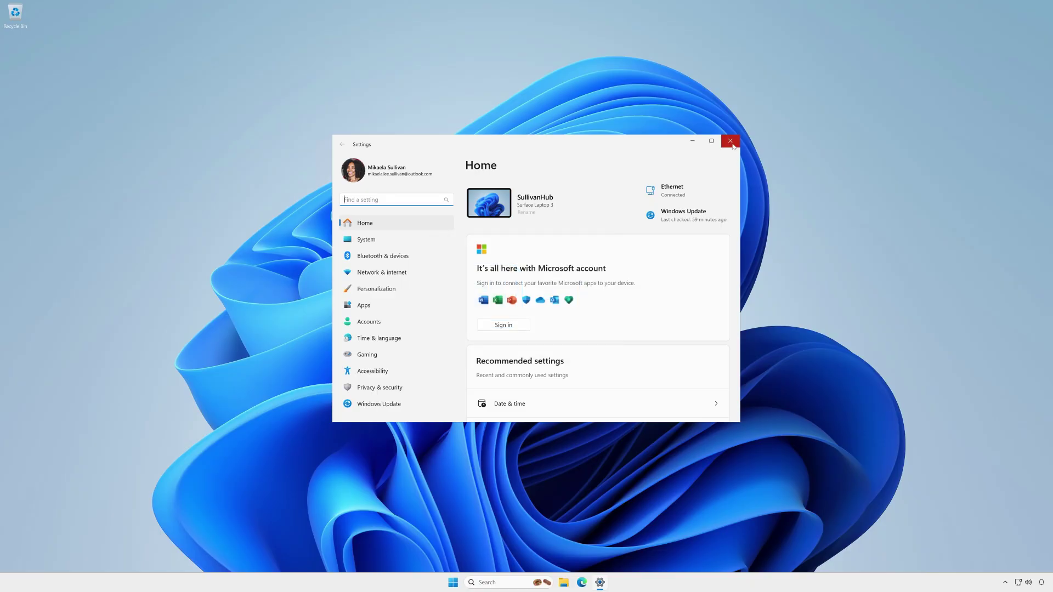
left_click(730, 141)
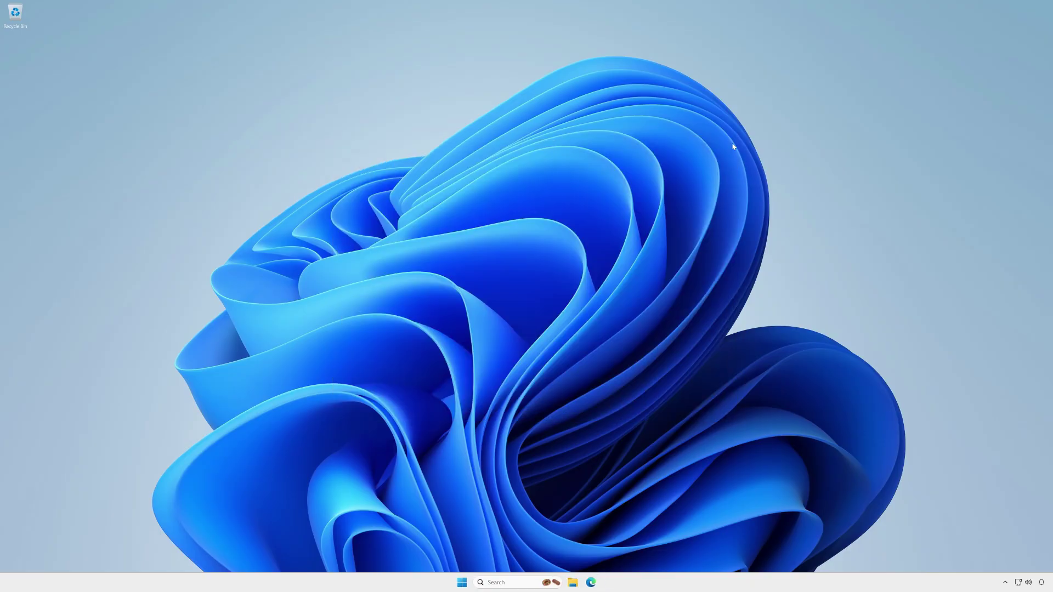
left_click(465, 581)
type("settings")
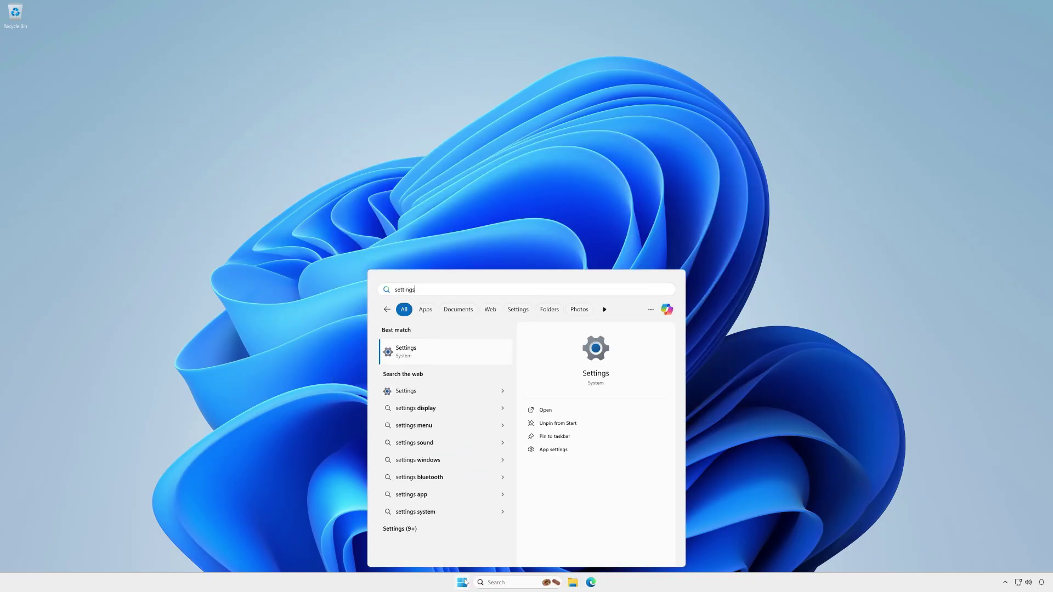
key("Return")
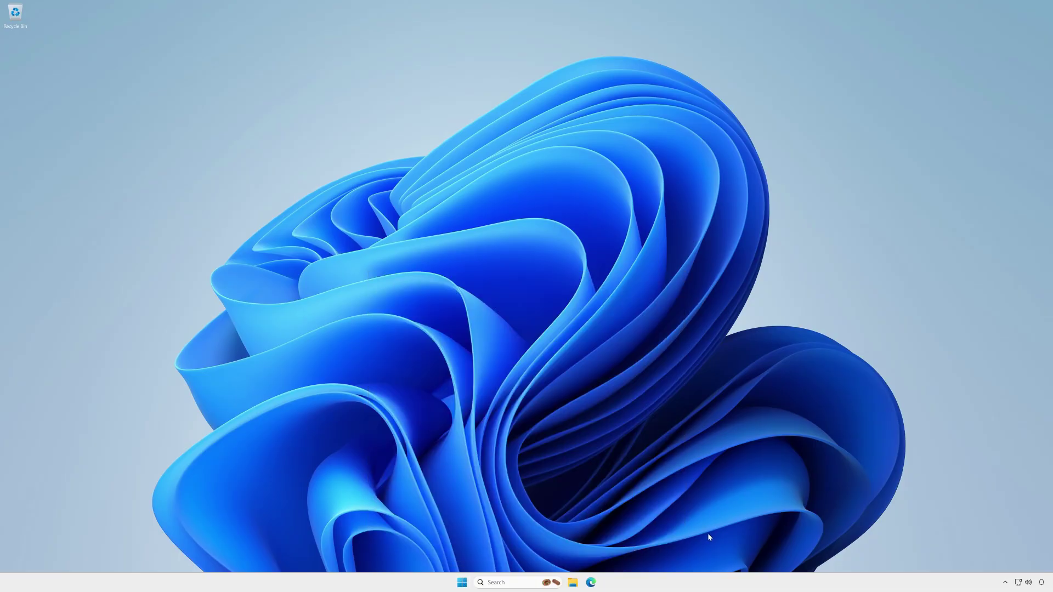
left_click(499, 584)
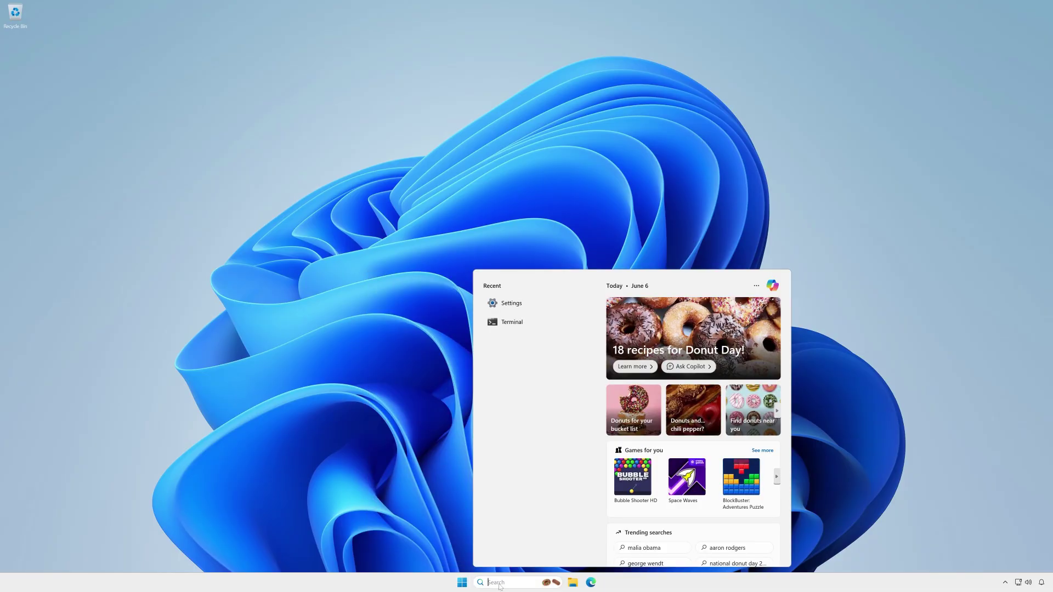
type("settings")
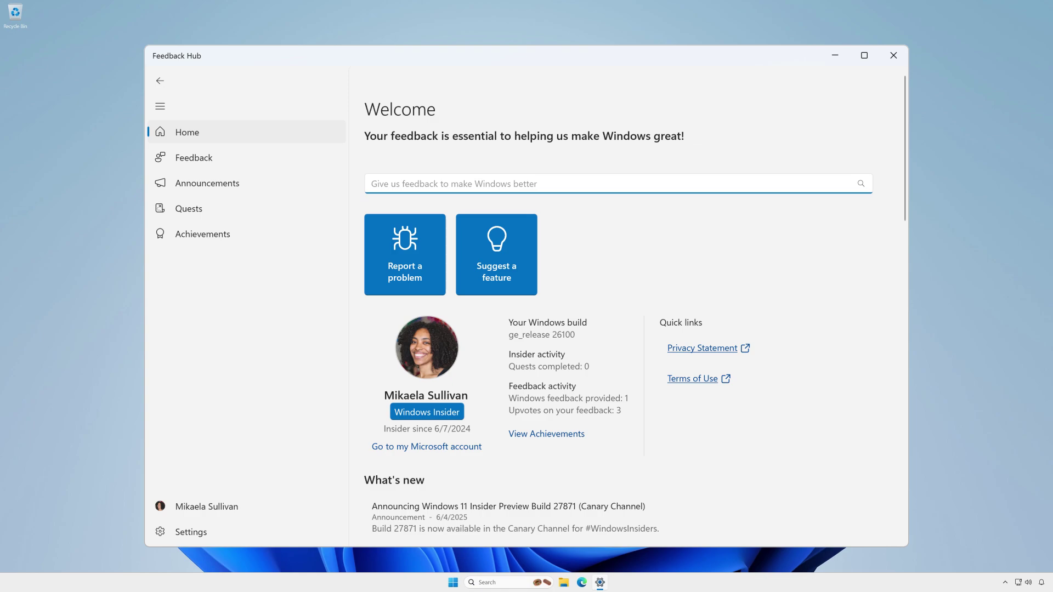
Launch Feedback Hub with the Win+F shortcut.
key("super+f")
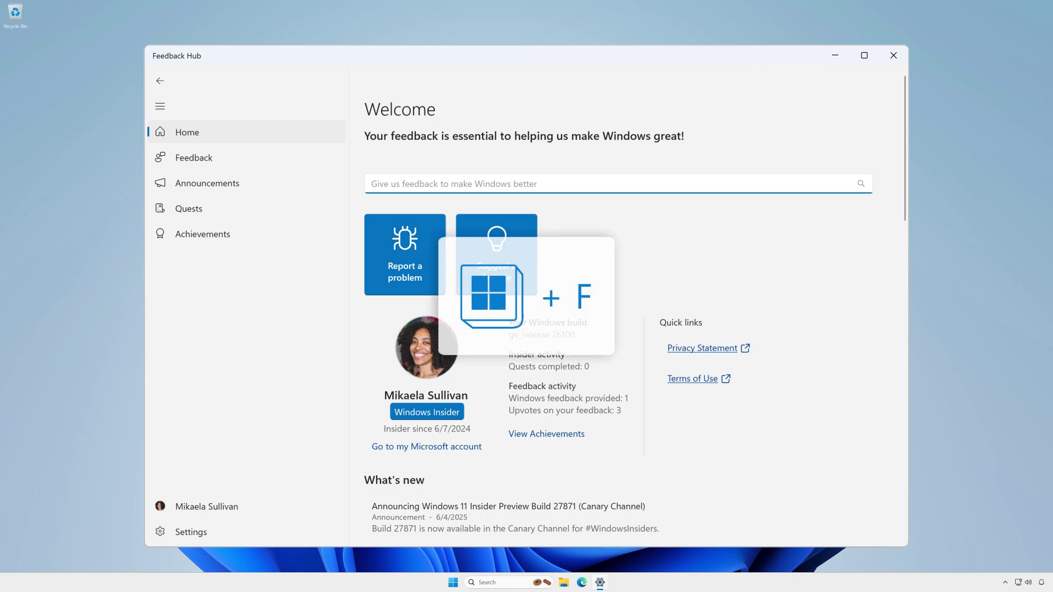